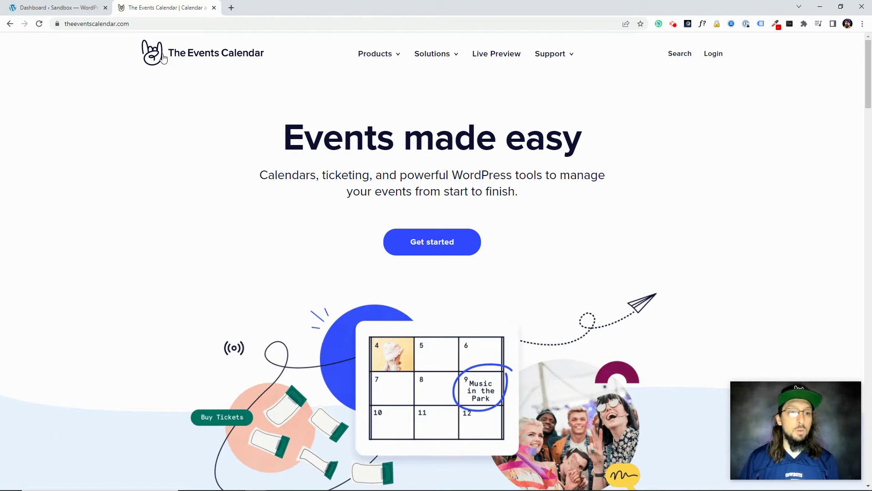
Open the Members Only Tickets page from The Events Calendar's Free Extensions list.
mouse_move(390, 58)
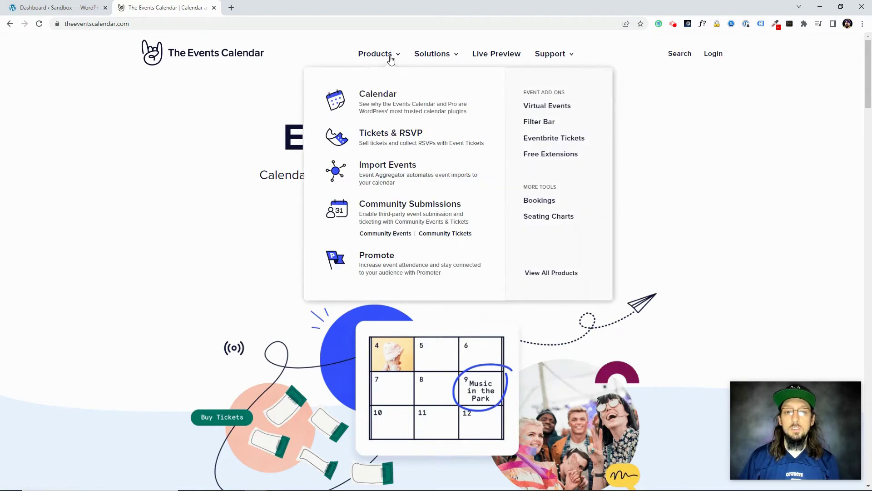
click(547, 158)
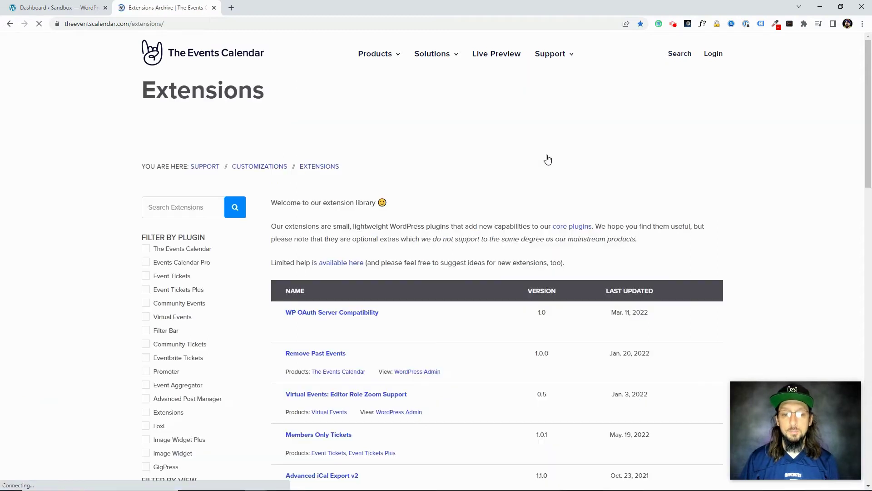
scroll(432, 160, down, 2)
scroll(365, 249, down, 2)
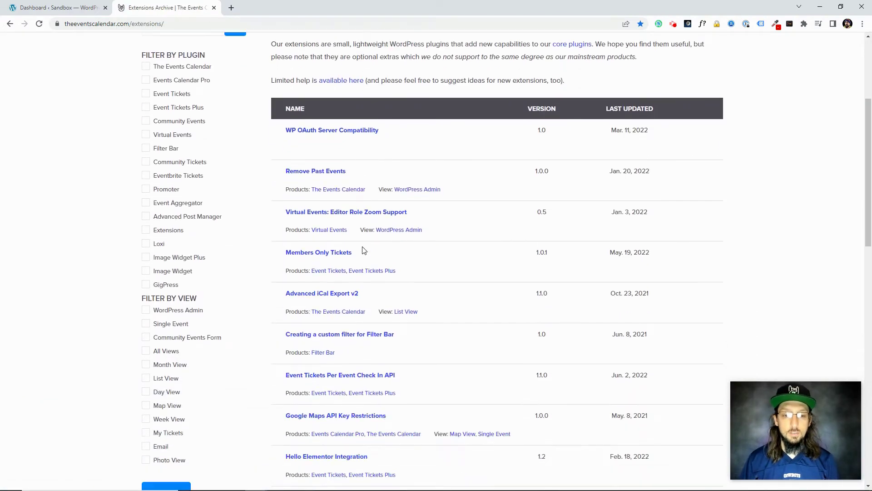
click(333, 254)
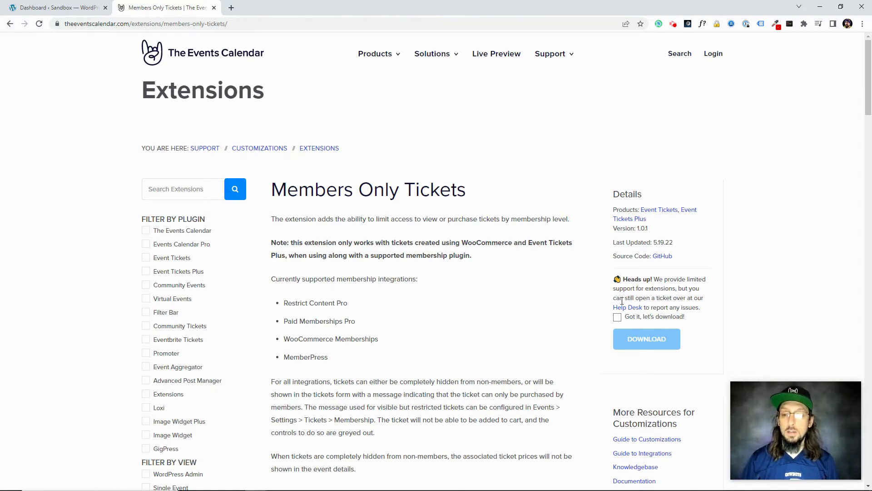
Accept the 'Got it, let's download!' notice on Members Only Tickets, then go back to the Extensions archive.
click(616, 318)
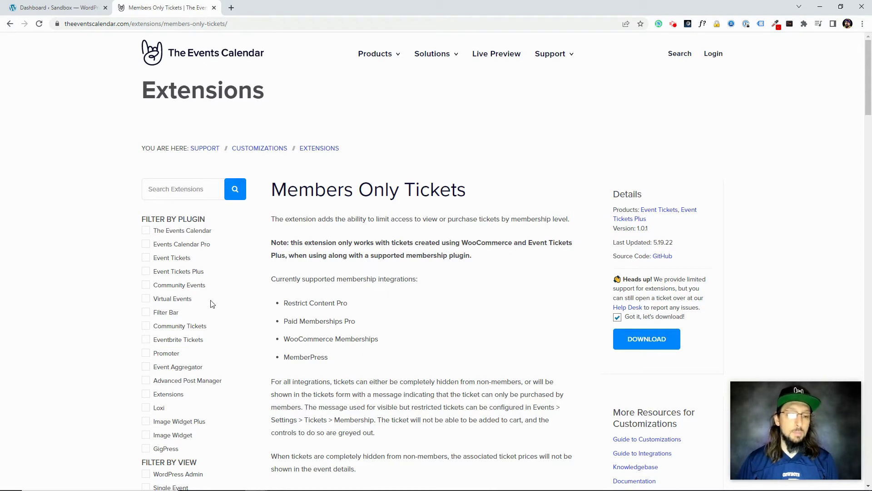
scroll(202, 314, down, 1)
scroll(202, 314, down, 2)
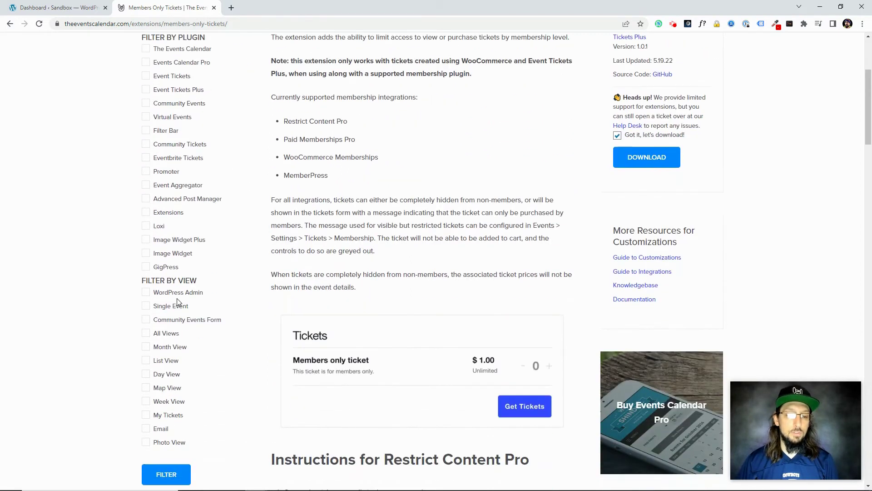
scroll(179, 301, up, 3)
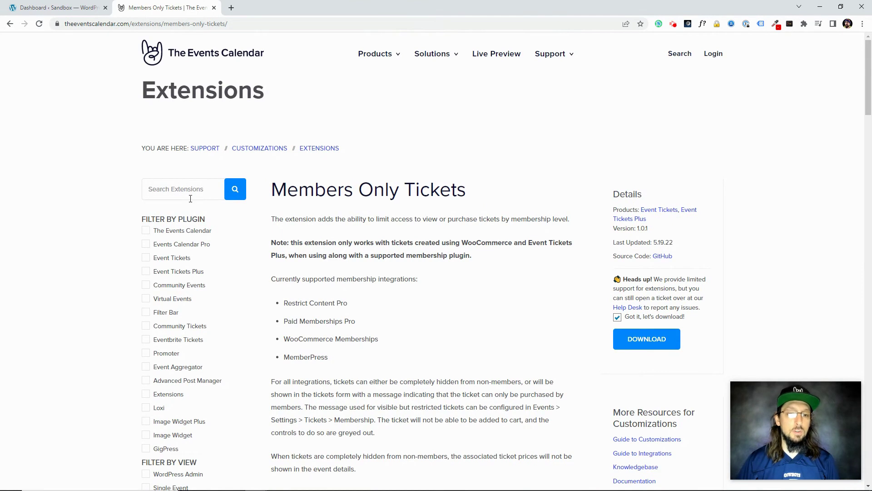
click(10, 24)
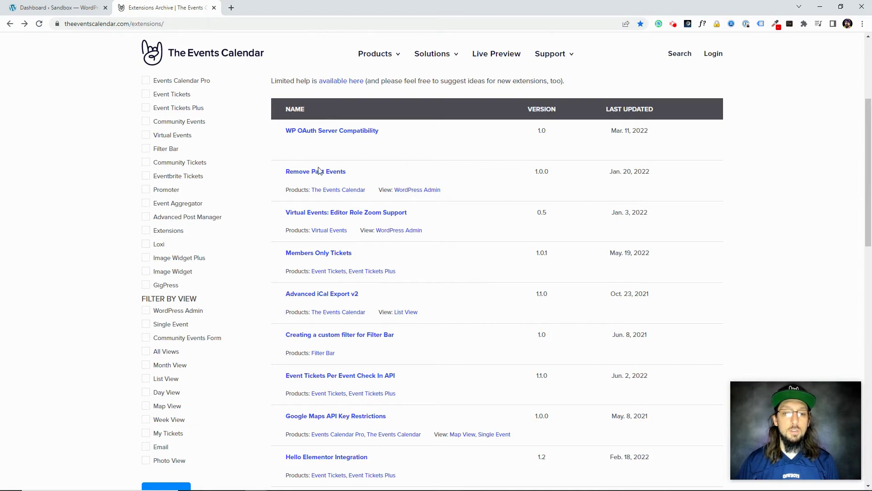
Download the tec-labs-remove-past-events-1.0.0 zip into the extensions folder, then switch to the WordPress dashboard.
click(298, 175)
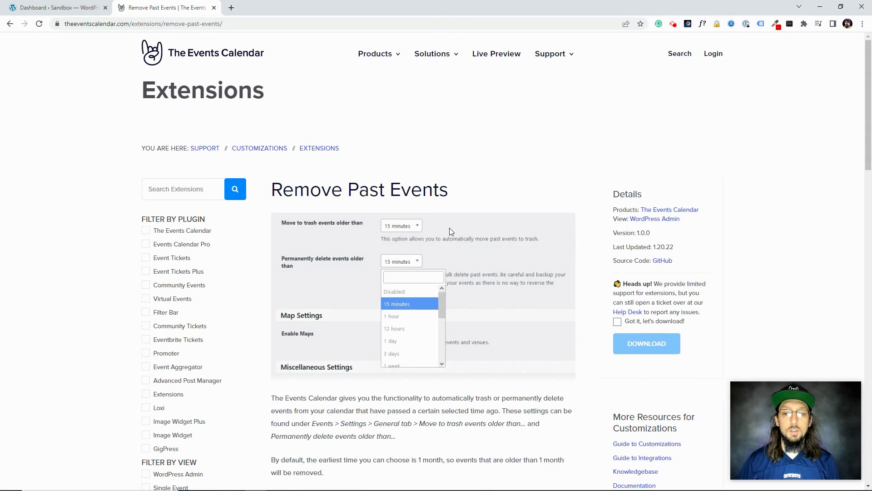
click(617, 321)
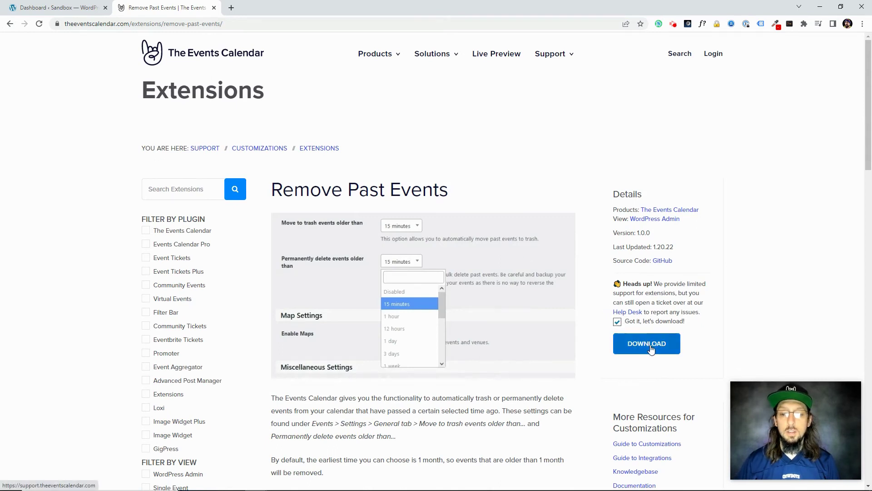
click(648, 346)
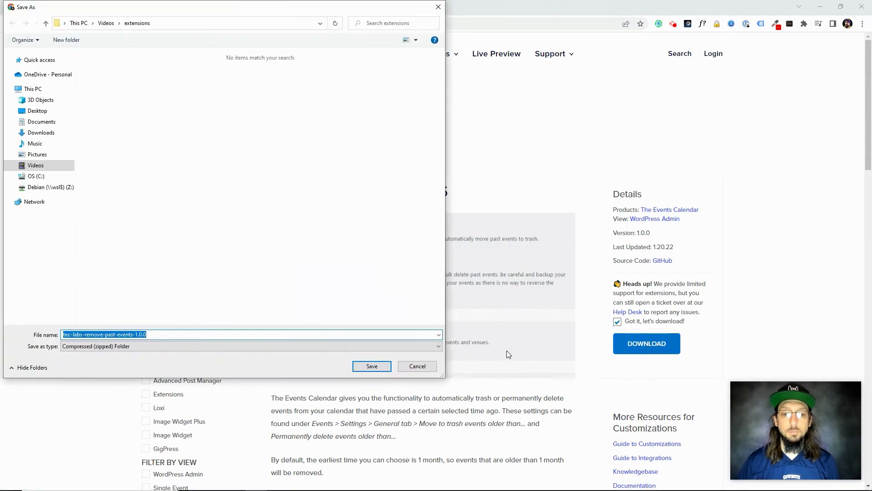
click(372, 368)
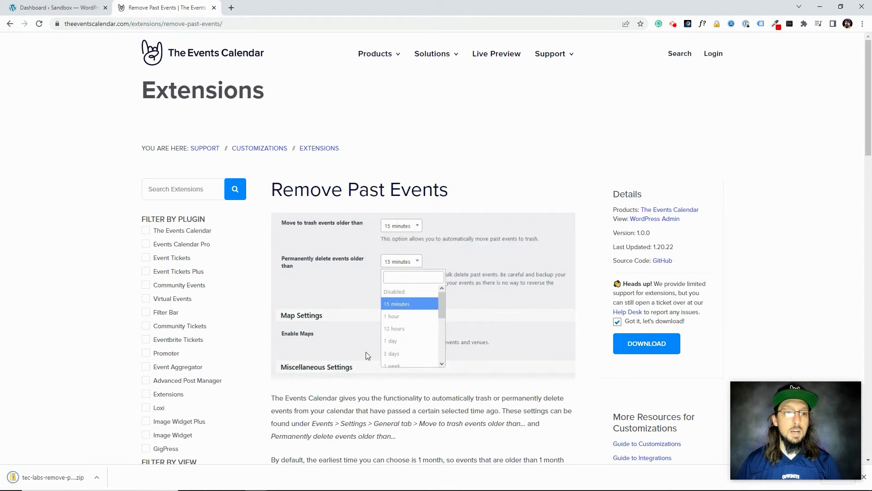
click(62, 9)
Upload, install and activate the tec-labs-remove-past-events-1.0.0 plugin zip from the extensions folder.
mouse_move(28, 296)
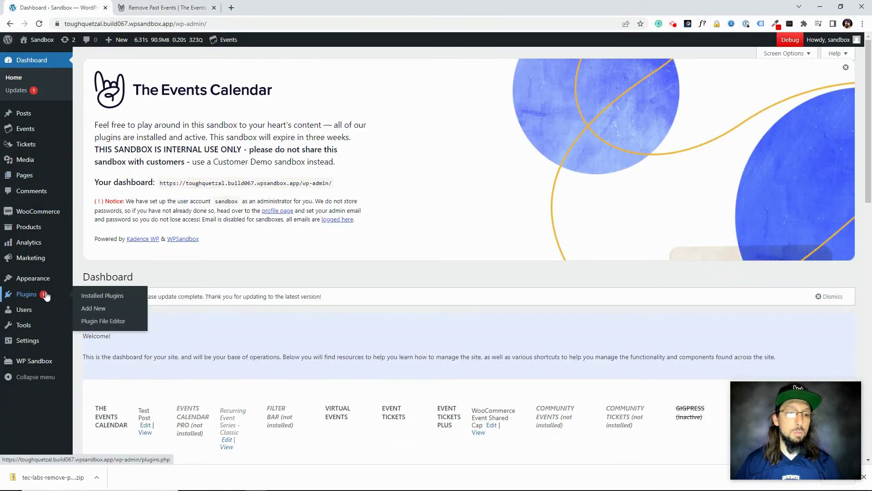
click(98, 309)
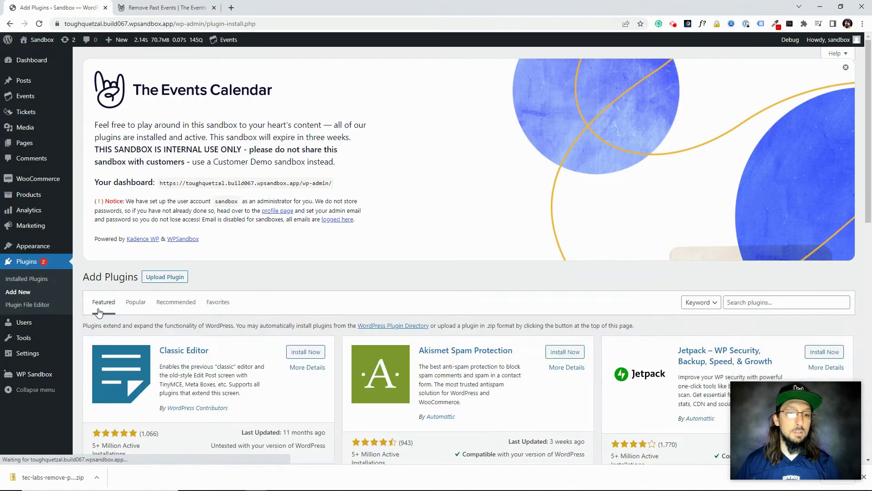
click(161, 283)
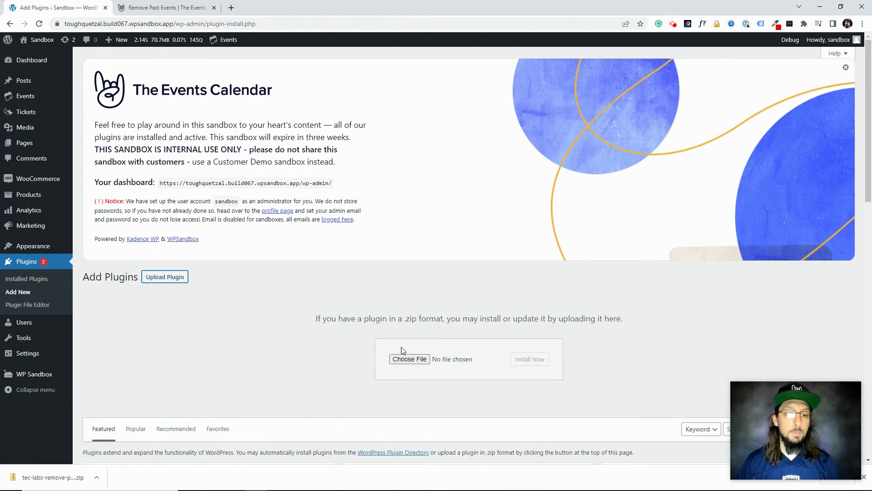
click(408, 359)
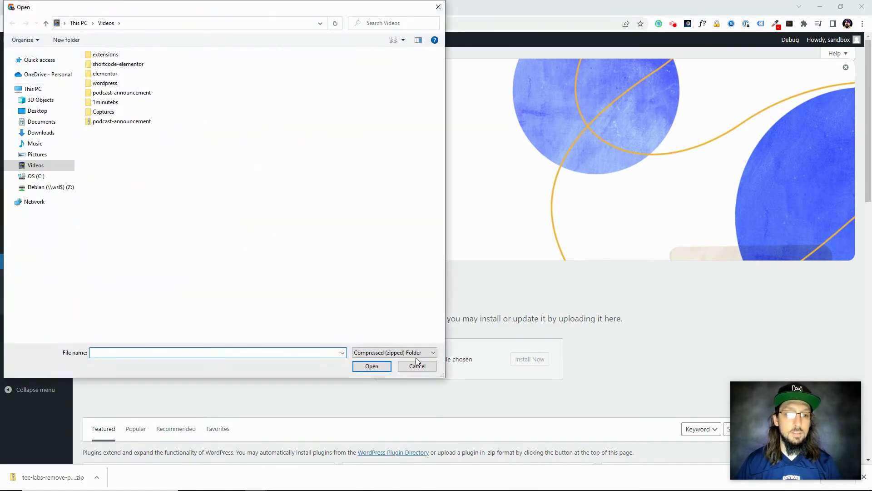
double_click(107, 55)
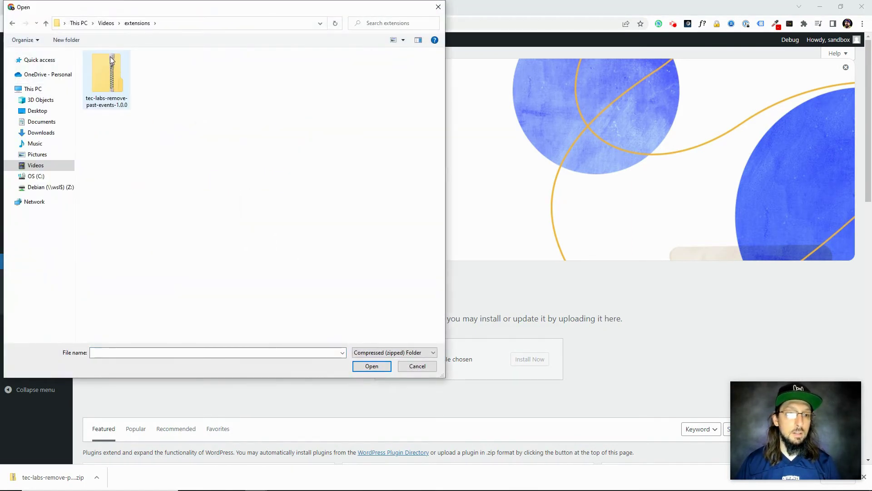
click(109, 73)
click(370, 365)
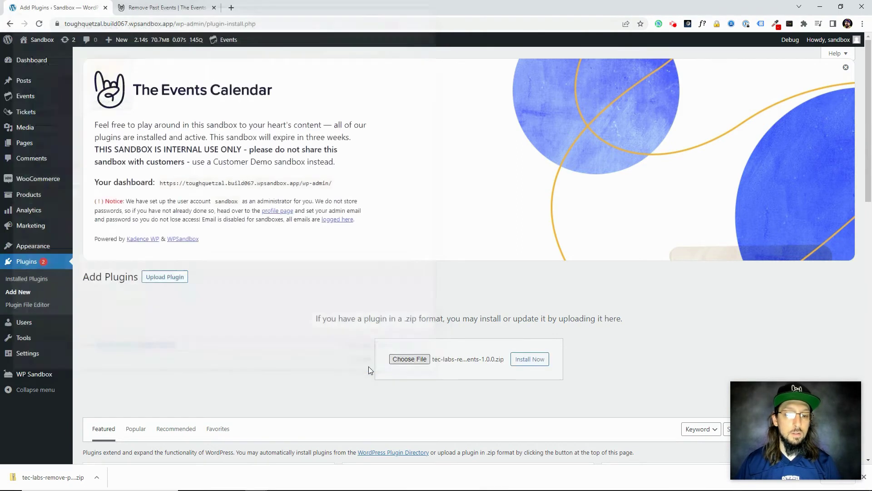
click(533, 360)
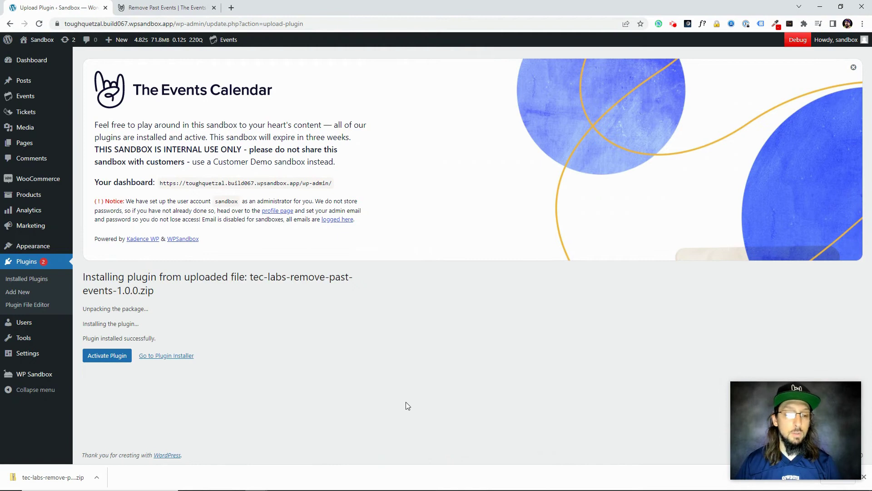
click(109, 358)
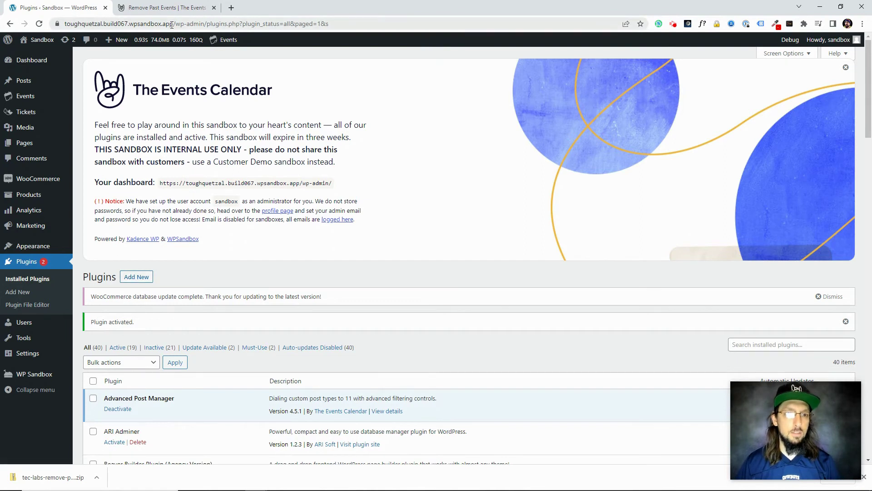
Read the Remove Past Events page's bolded list of new trash intervals, such as 15 minutes.
click(168, 9)
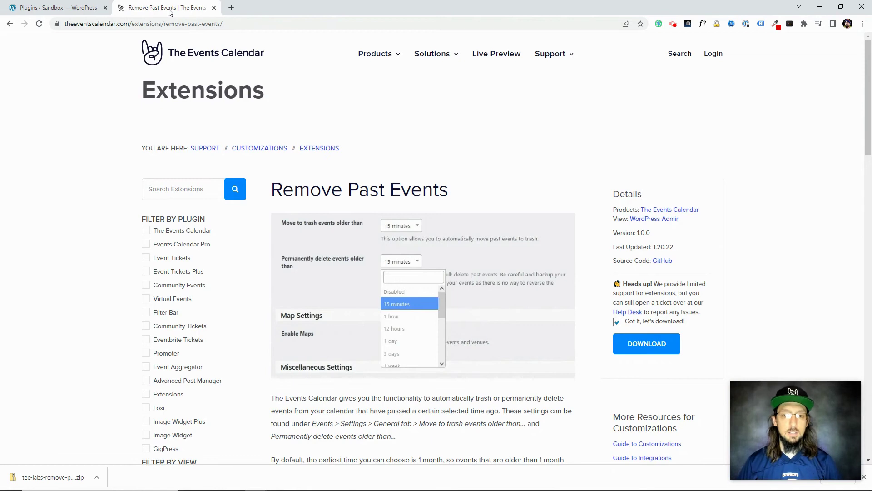
scroll(350, 218, down, 1)
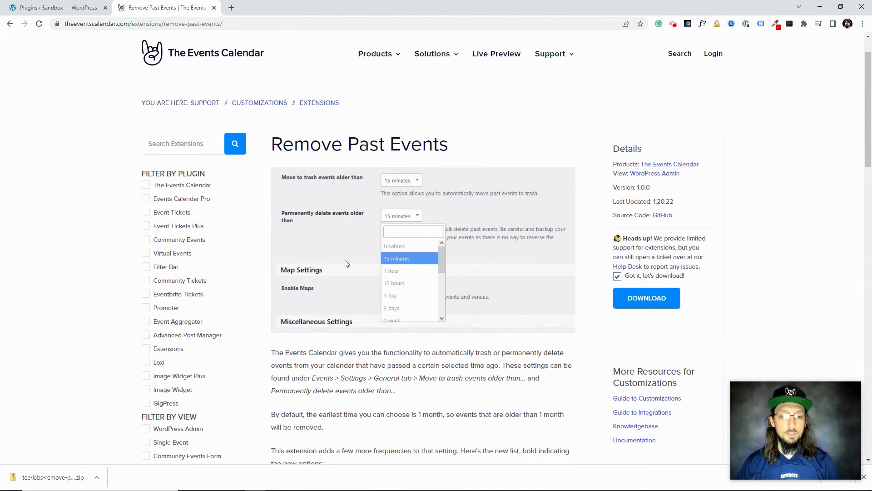
scroll(345, 264, down, 3)
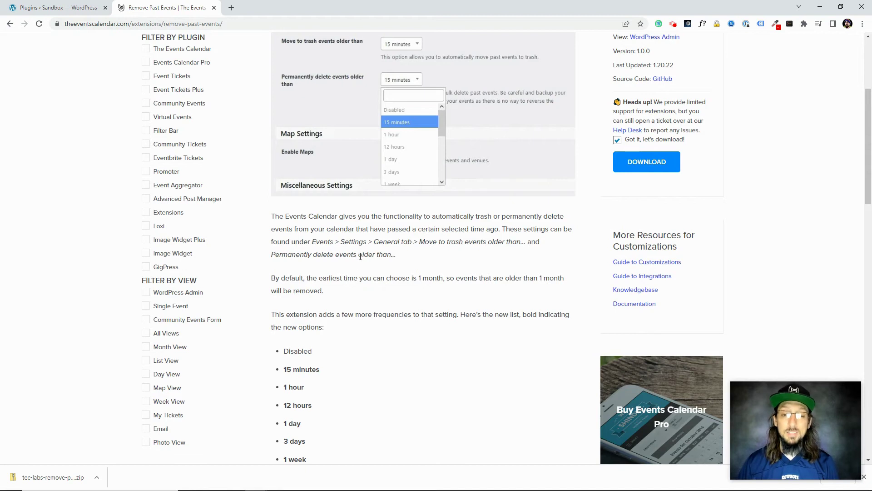
scroll(359, 257, down, 1)
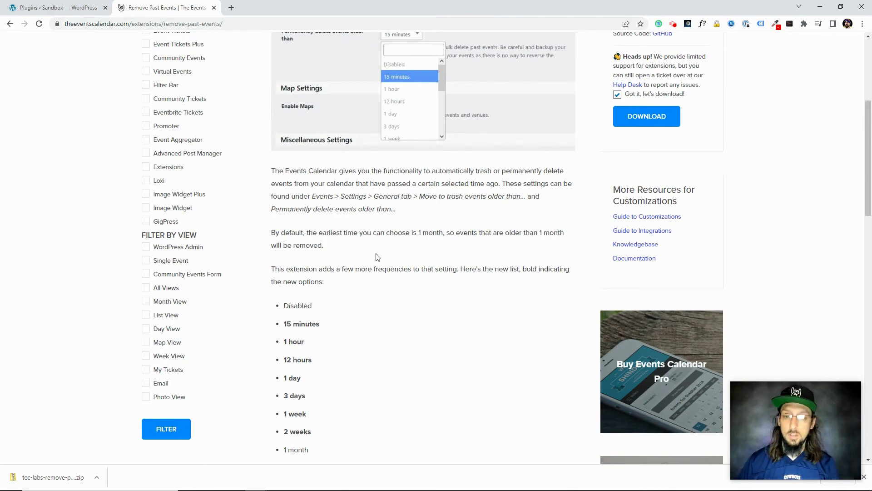
scroll(375, 257, down, 3)
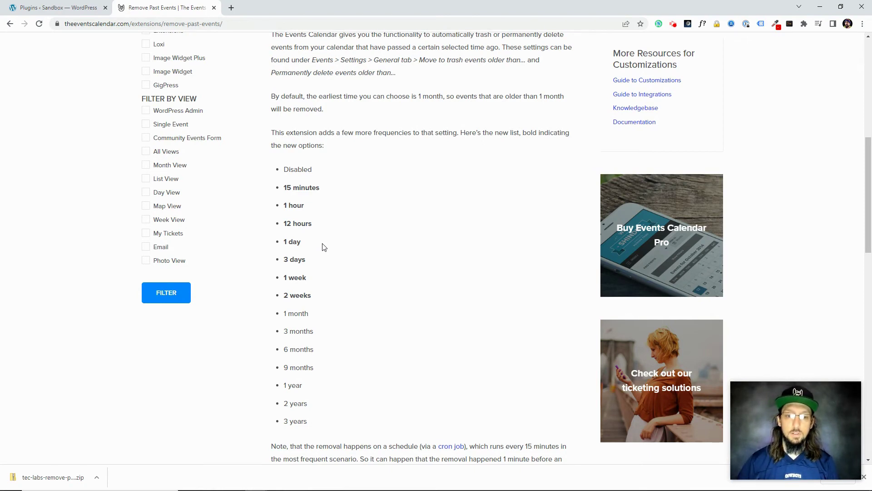
scroll(331, 250, up, 1)
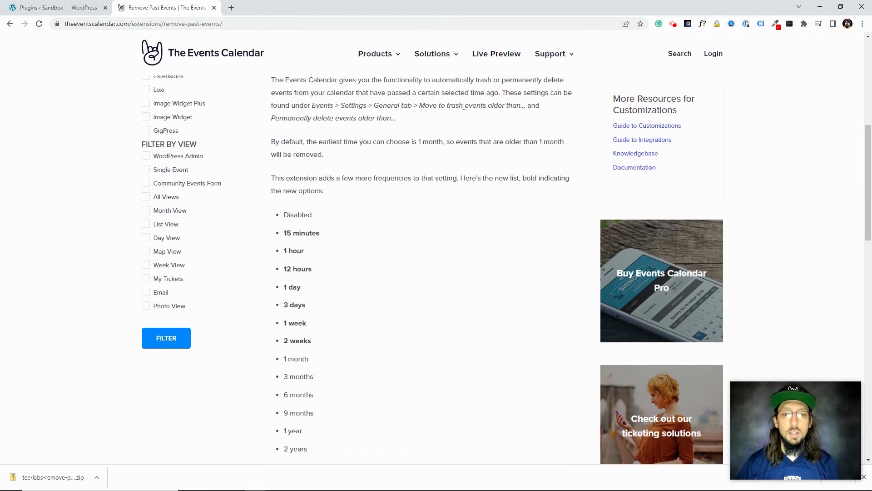
Go to Events > Settings in the WordPress dashboard.
click(64, 9)
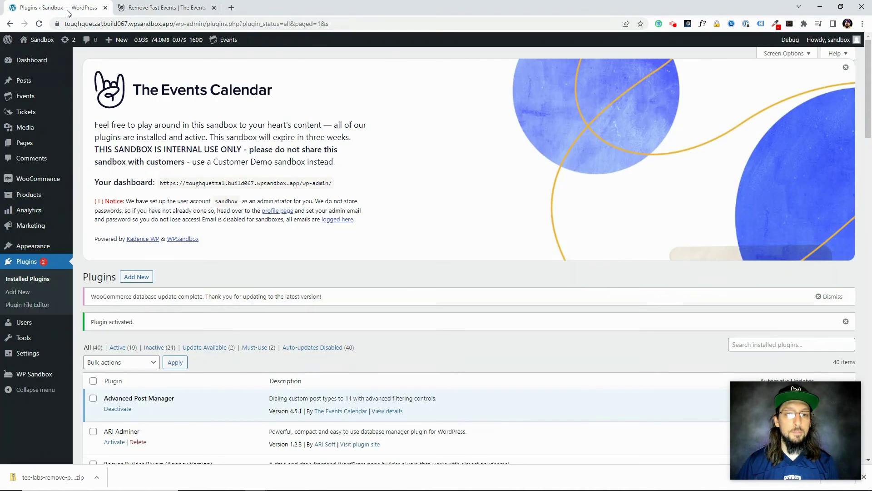
mouse_move(32, 99)
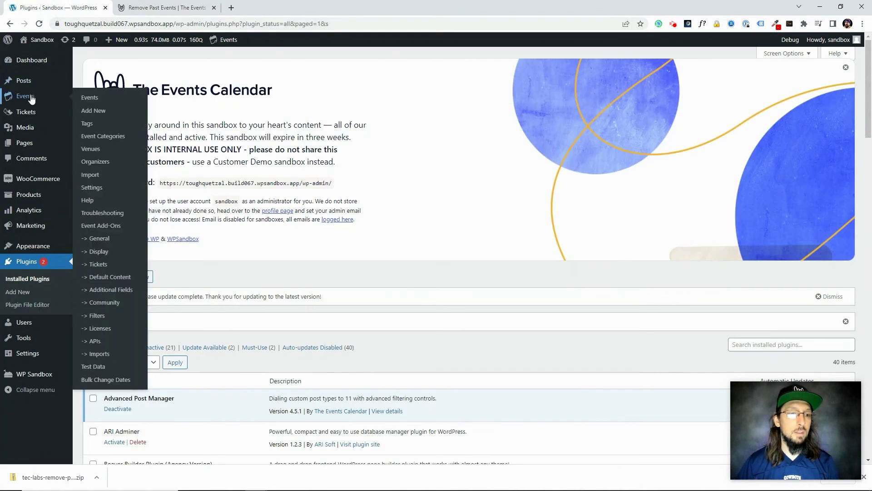
click(94, 188)
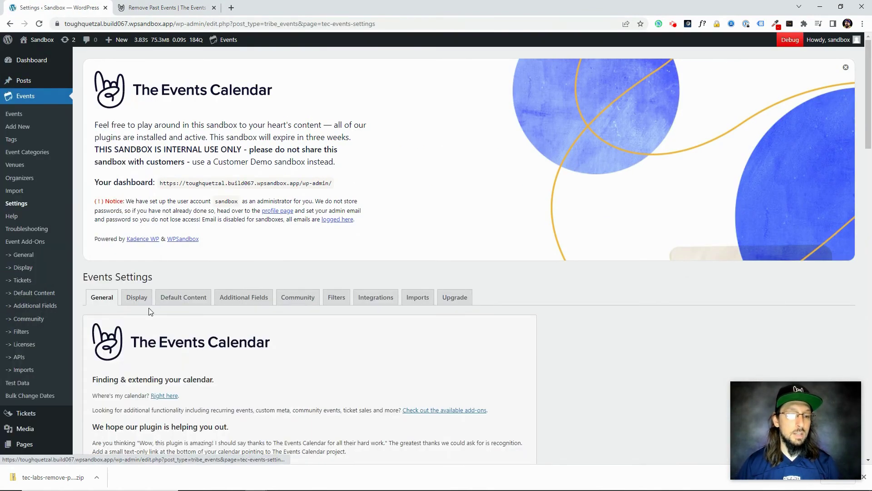
Browse the 'Move to trash events older than' dropdown options, from 15 minutes to 3 years, leaving it Disabled.
scroll(151, 311, down, 8)
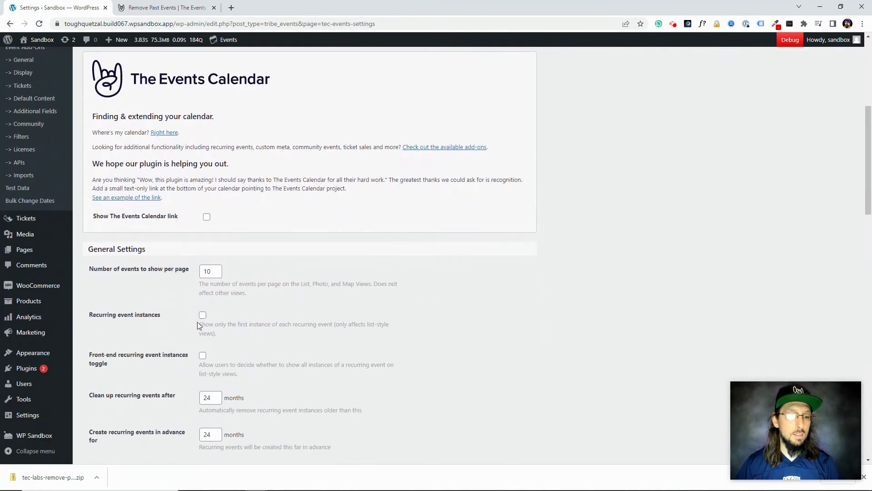
scroll(219, 323, down, 9)
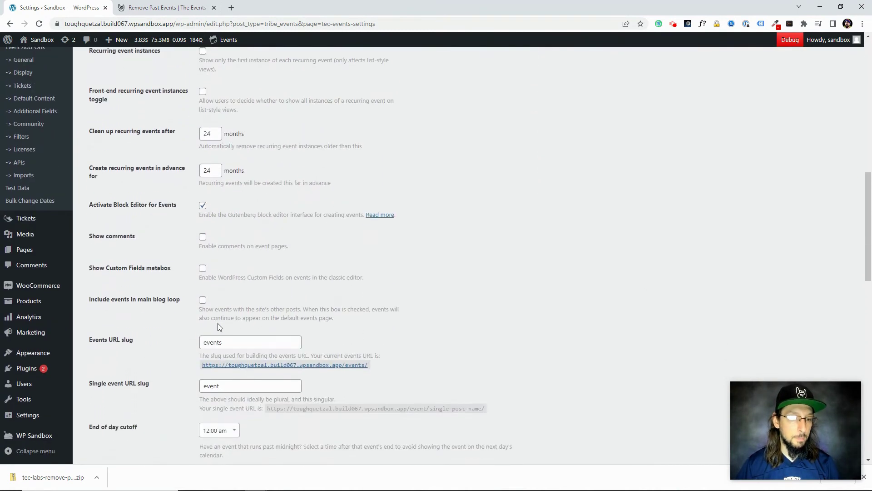
scroll(218, 325, down, 2)
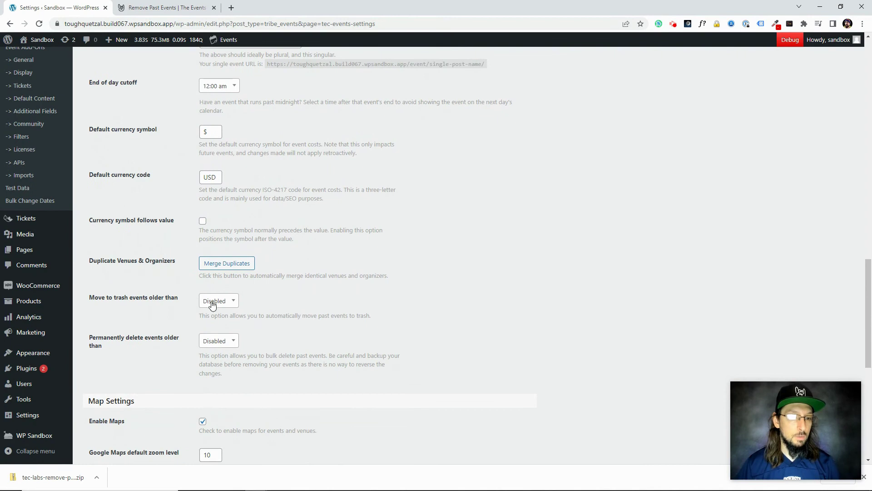
click(212, 303)
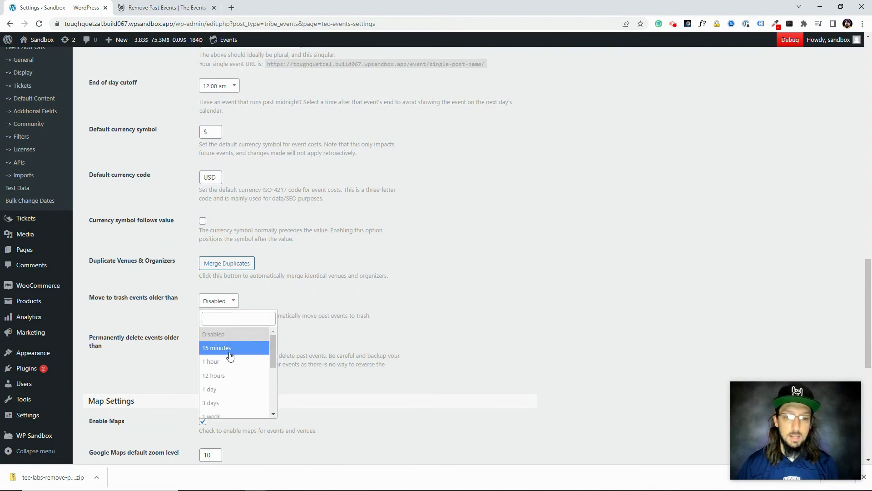
scroll(232, 363, down, 3)
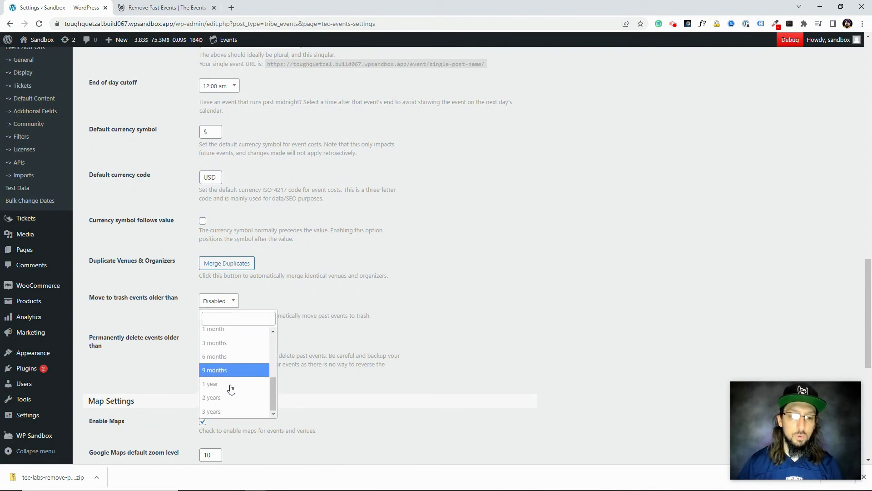
scroll(236, 394, up, 3)
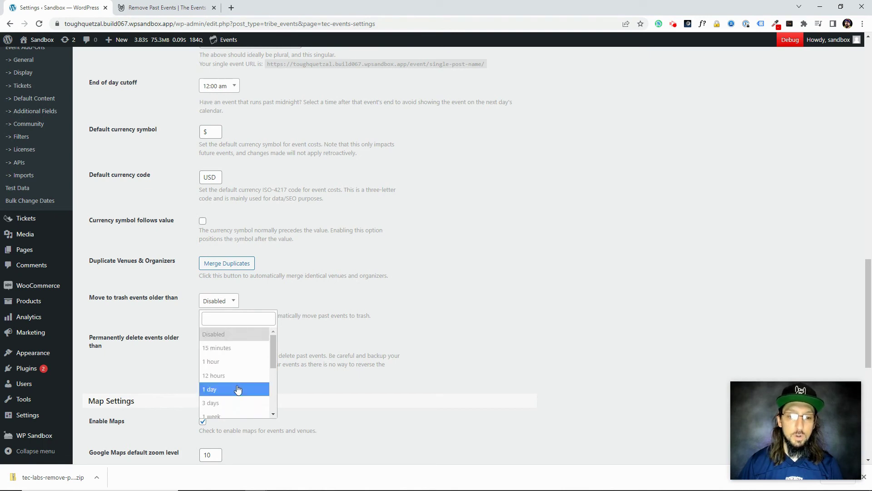
scroll(247, 393, down, 2)
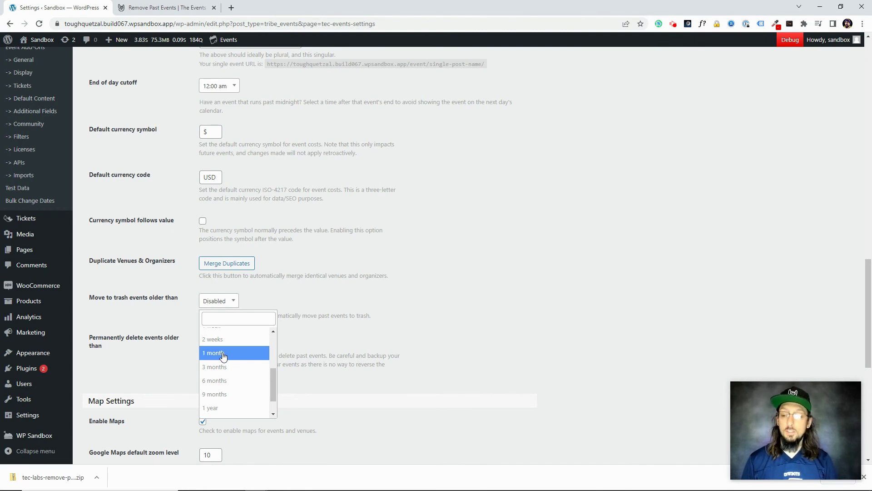
Switch back to the Remove Past Events tab and scroll up to its title and interval screenshot.
click(144, 9)
mouse_move(386, 61)
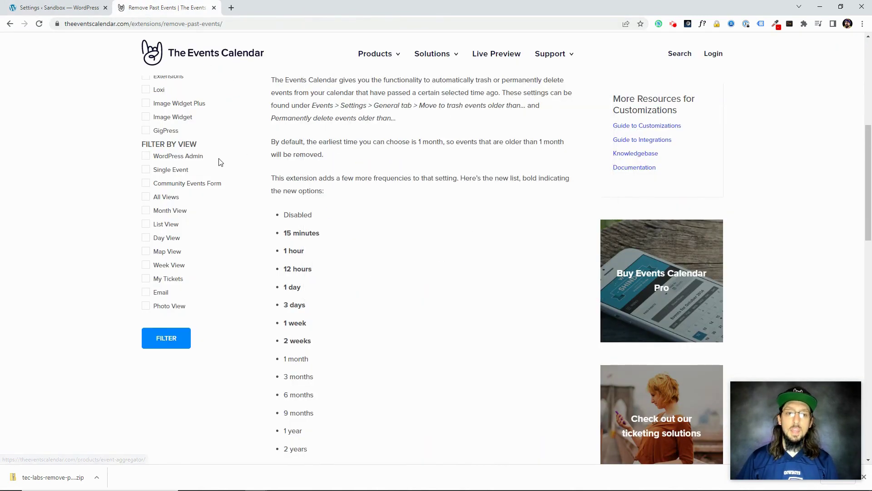
scroll(217, 156, up, 5)
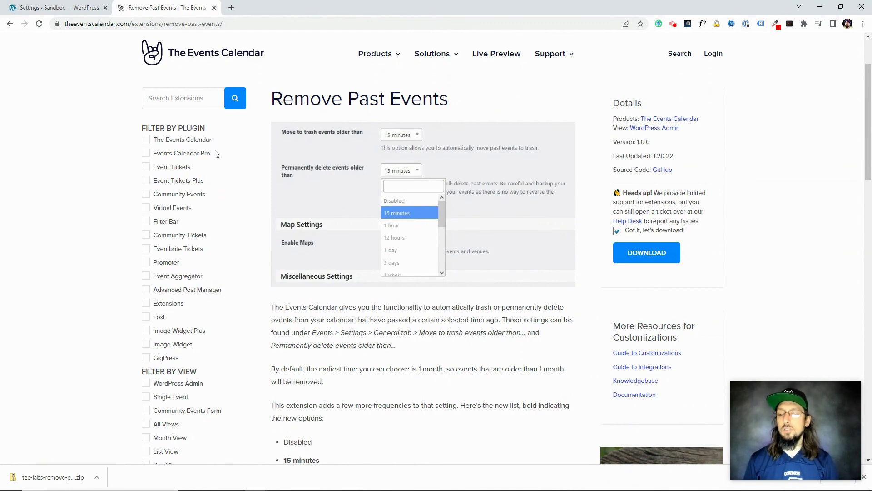